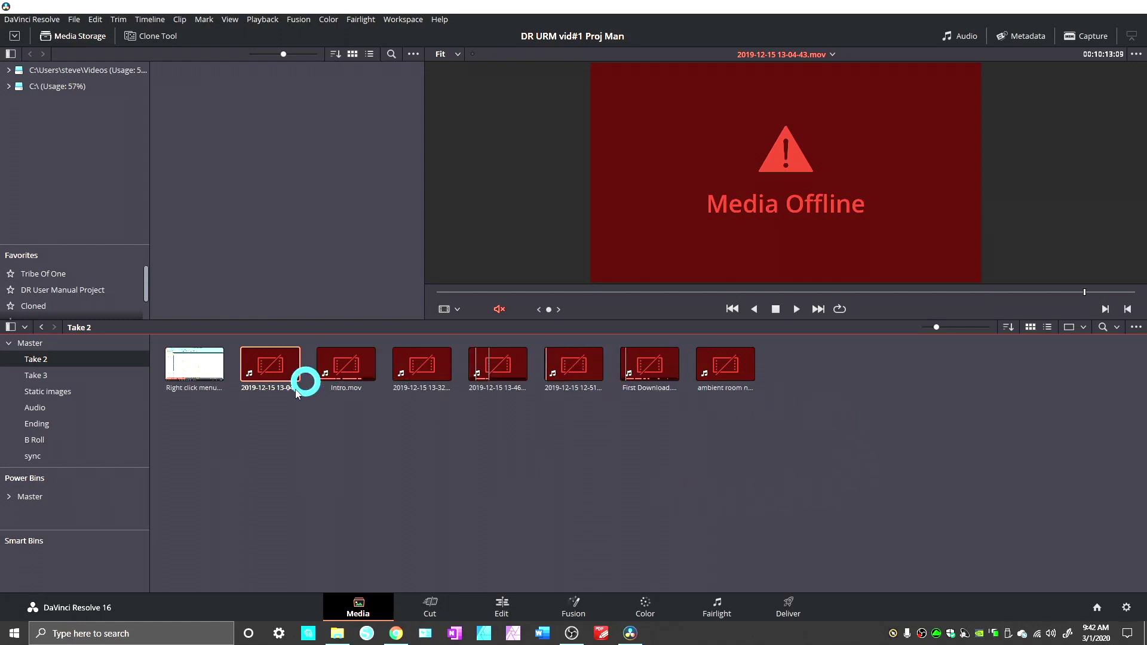
- Preview Intro.mov, the three 2019-12-15 clips, First Download and ambient room noise.mov, all offline
{"action": "left_click", "coordinate": [349, 365]}
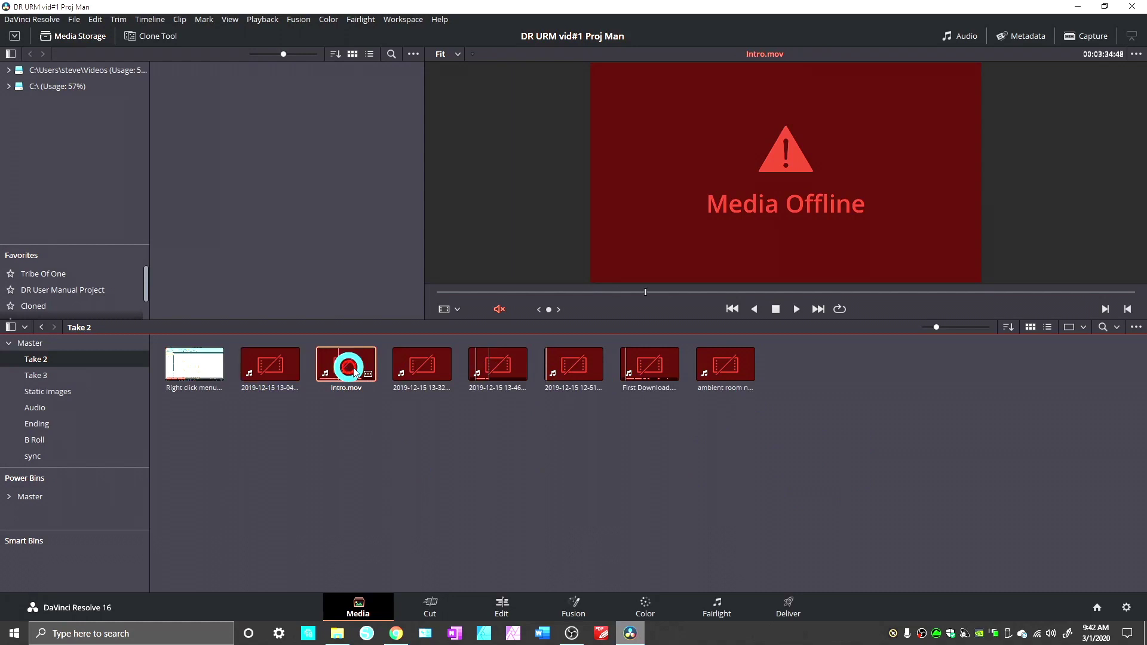
{"action": "left_click", "coordinate": [412, 365]}
{"action": "left_click", "coordinate": [476, 367]}
{"action": "left_click", "coordinate": [577, 366]}
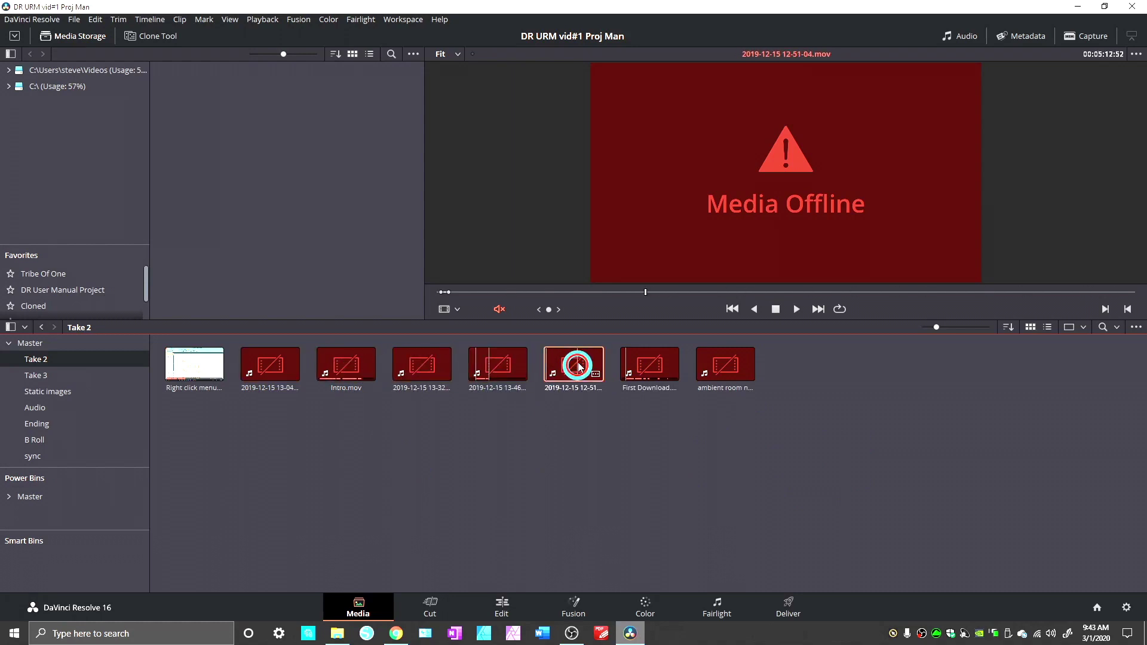
{"action": "left_click", "coordinate": [663, 367]}
{"action": "left_click", "coordinate": [712, 368]}
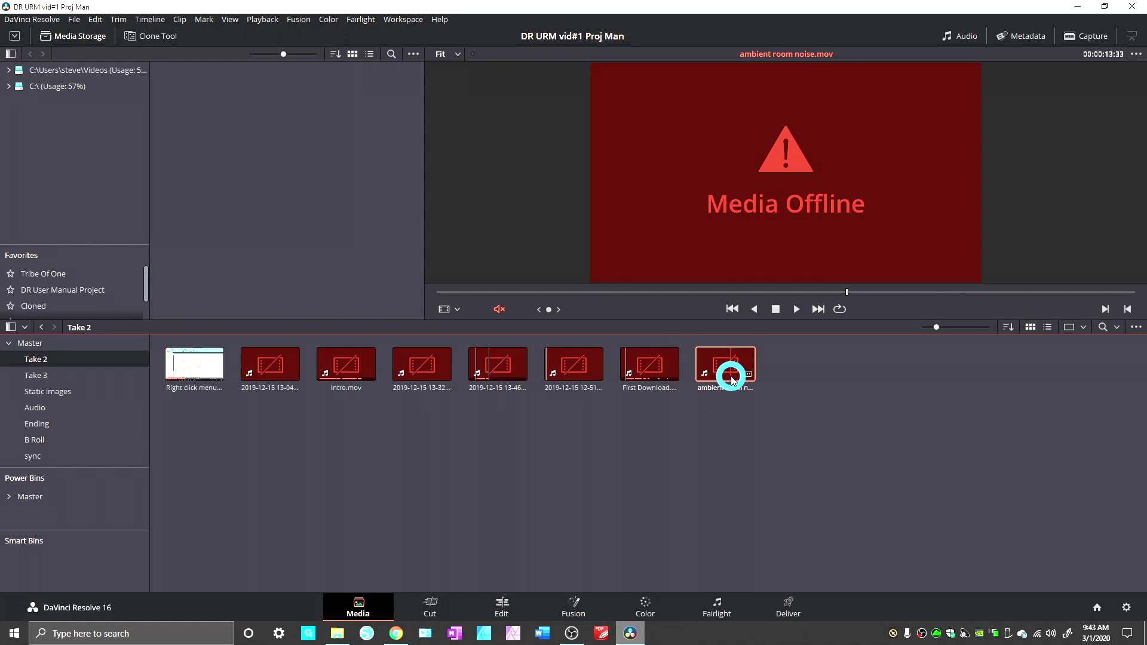
{"action": "left_click", "coordinate": [733, 381]}
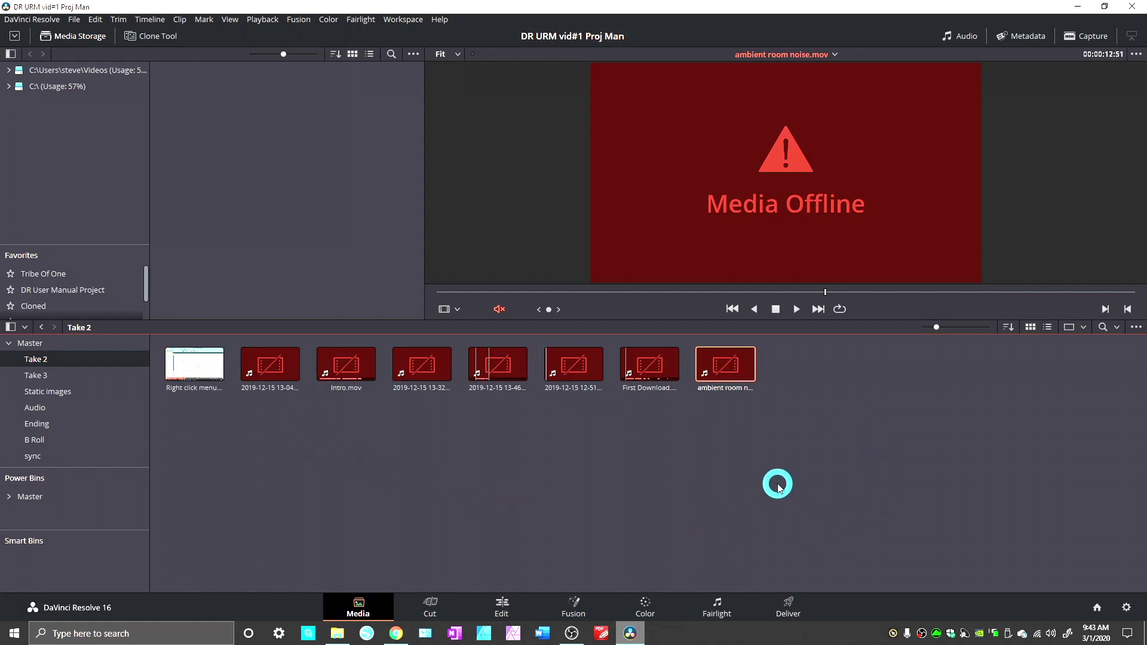
- Marquee-select the seven red offline Take 2 thumbnails and bring up their context menu
{"action": "left_click_drag", "start_coordinate": [778, 484], "coordinate": [278, 364]}
{"action": "right_click", "coordinate": [283, 371]}
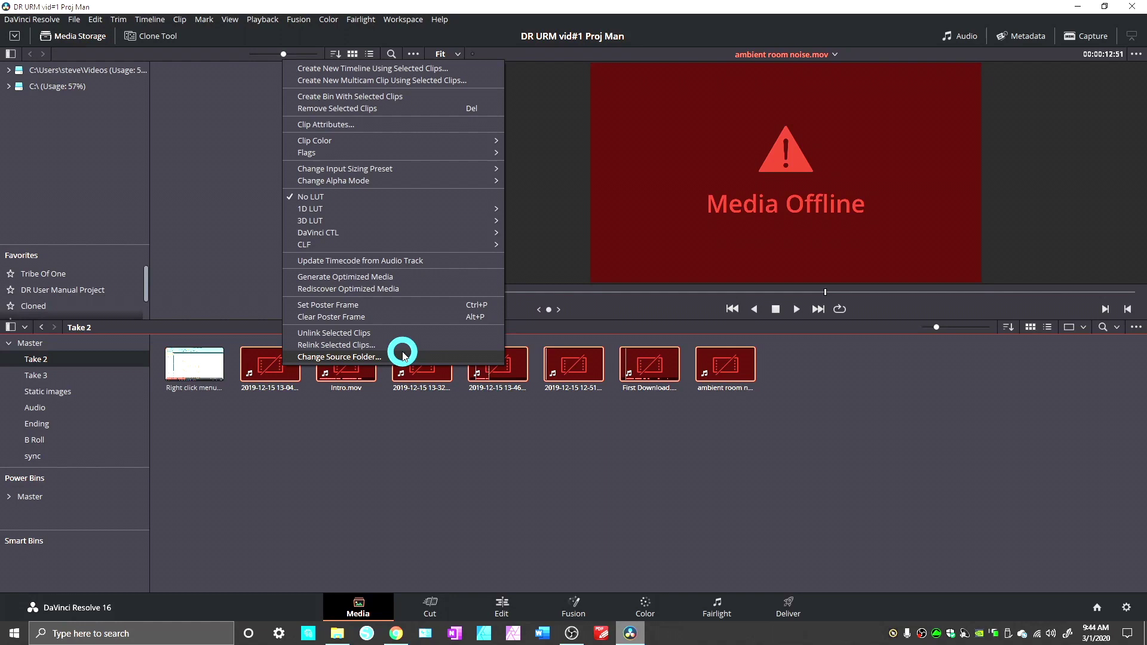
{"action": "left_click_drag", "start_coordinate": [764, 452], "coordinate": [273, 366]}
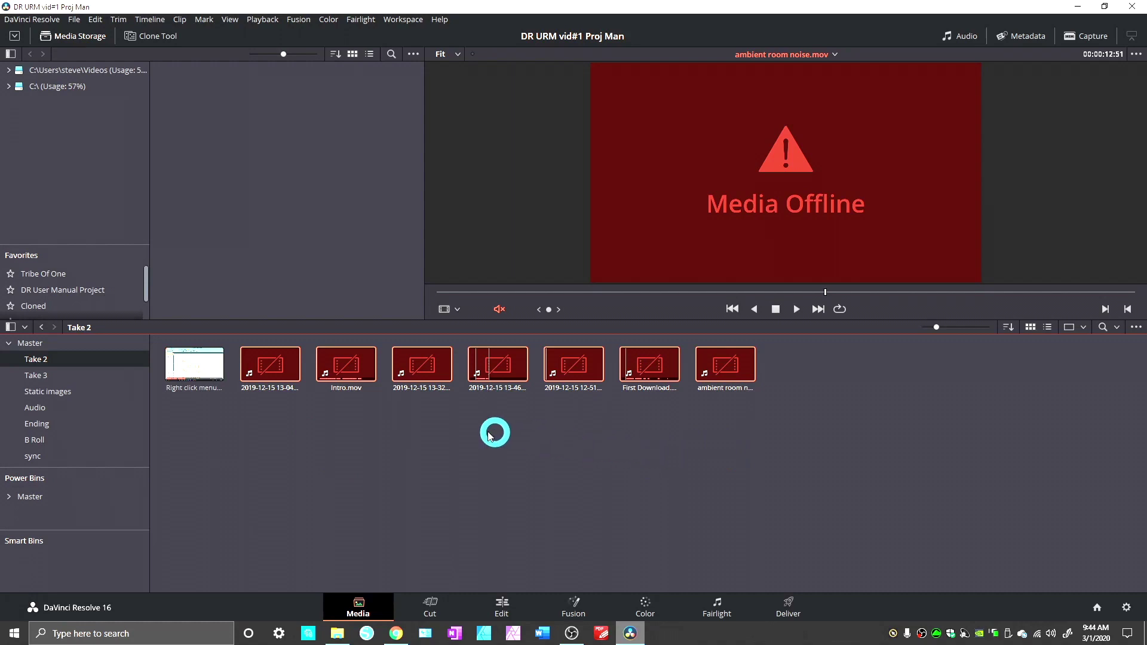
{"action": "left_click", "coordinate": [729, 383]}
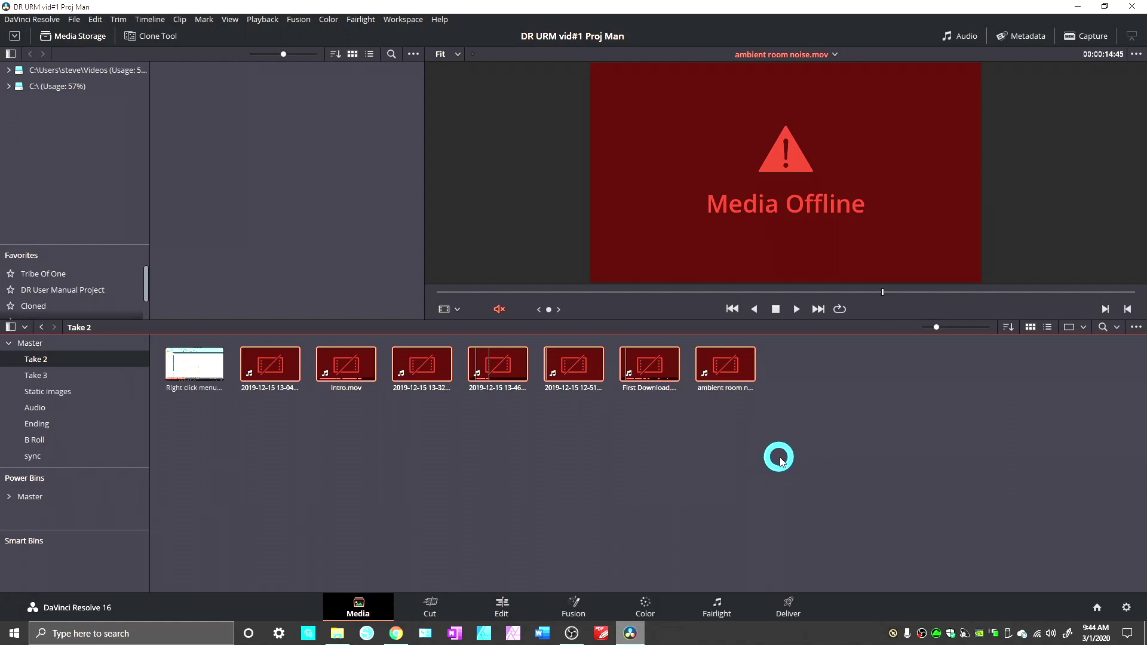
{"action": "left_click_drag", "start_coordinate": [786, 457], "coordinate": [257, 360]}
{"action": "right_click", "coordinate": [297, 394]}
- Relink the selected clips with SCA > Tribe Of One as the source folder
{"action": "left_click", "coordinate": [334, 342]}
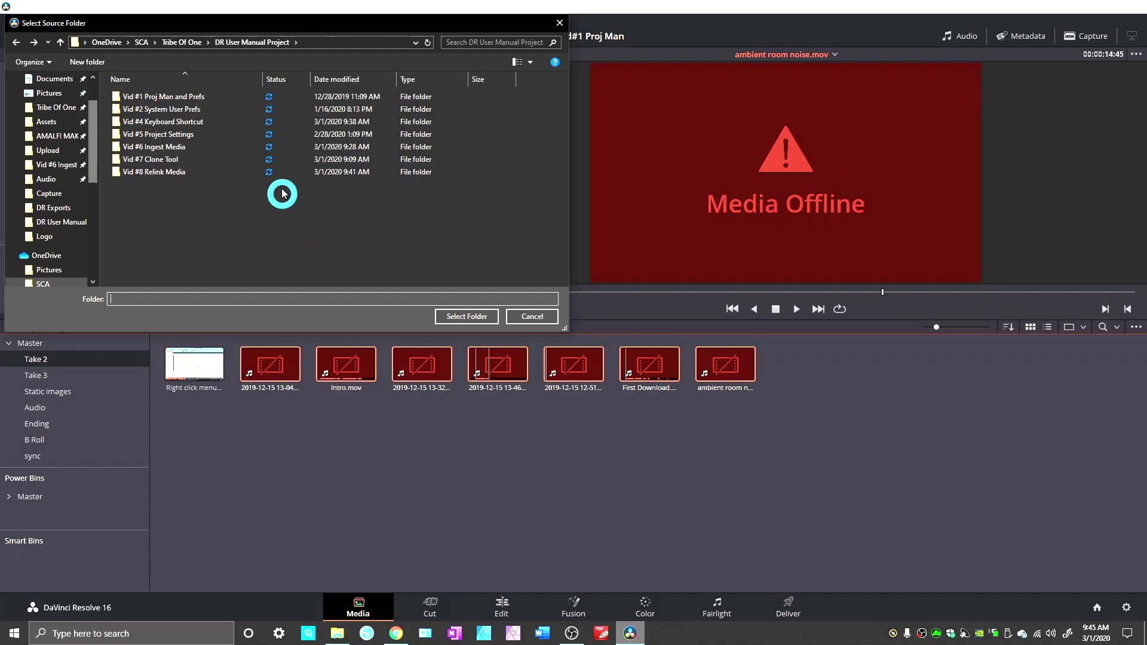
{"action": "left_click", "coordinate": [147, 43]}
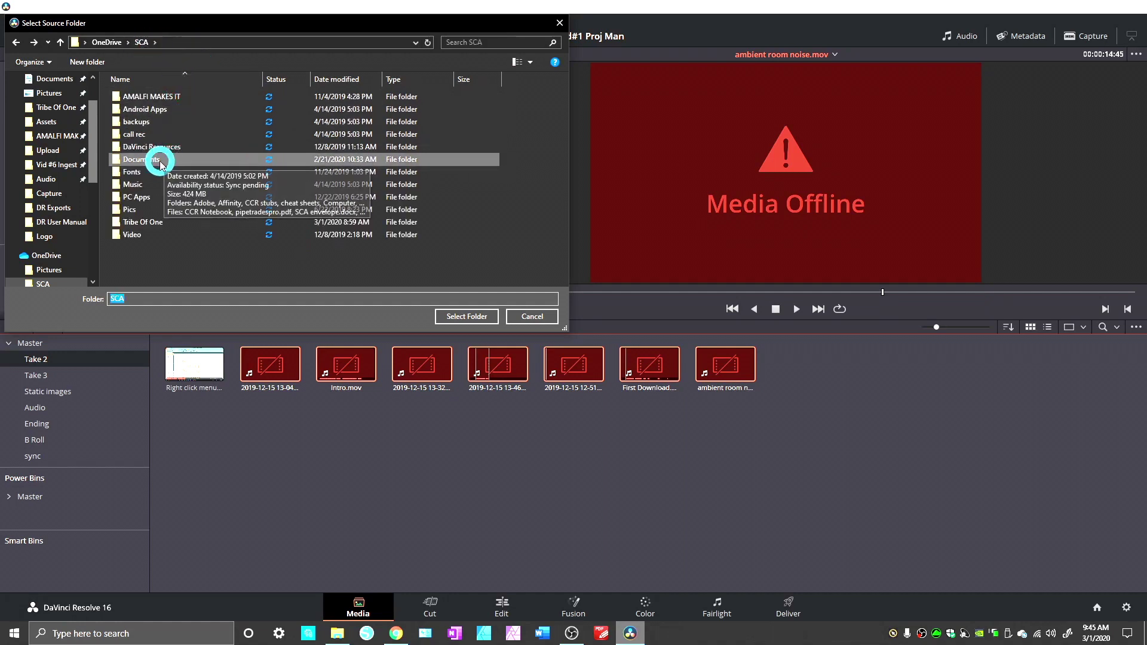
{"action": "double_click", "coordinate": [159, 222]}
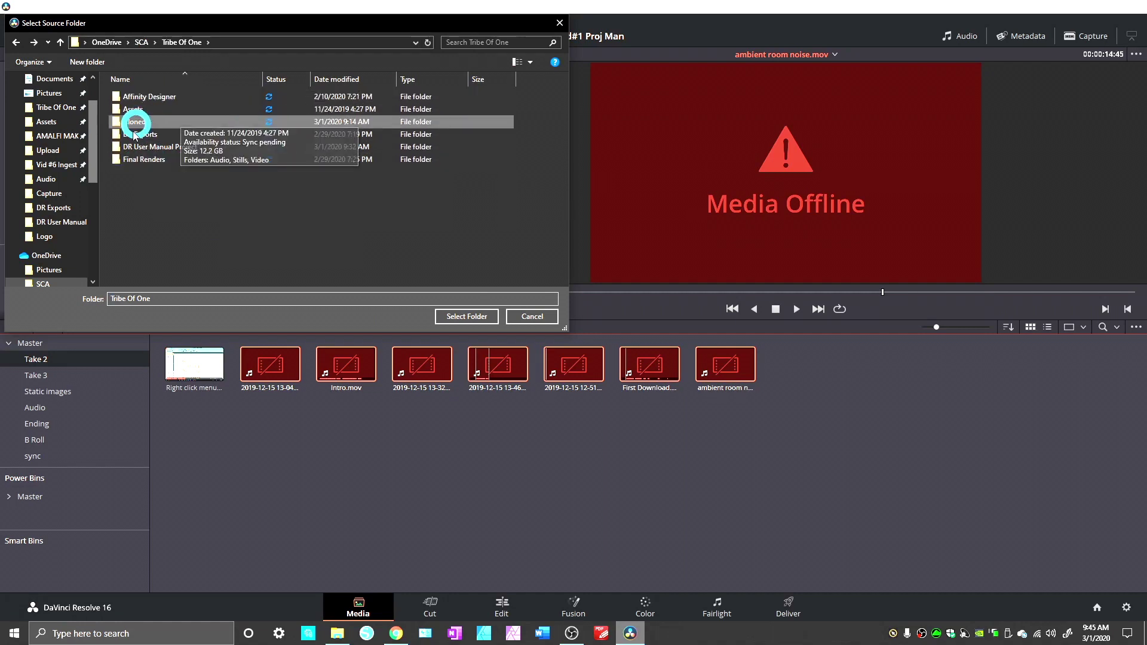
{"action": "left_click", "coordinate": [472, 315]}
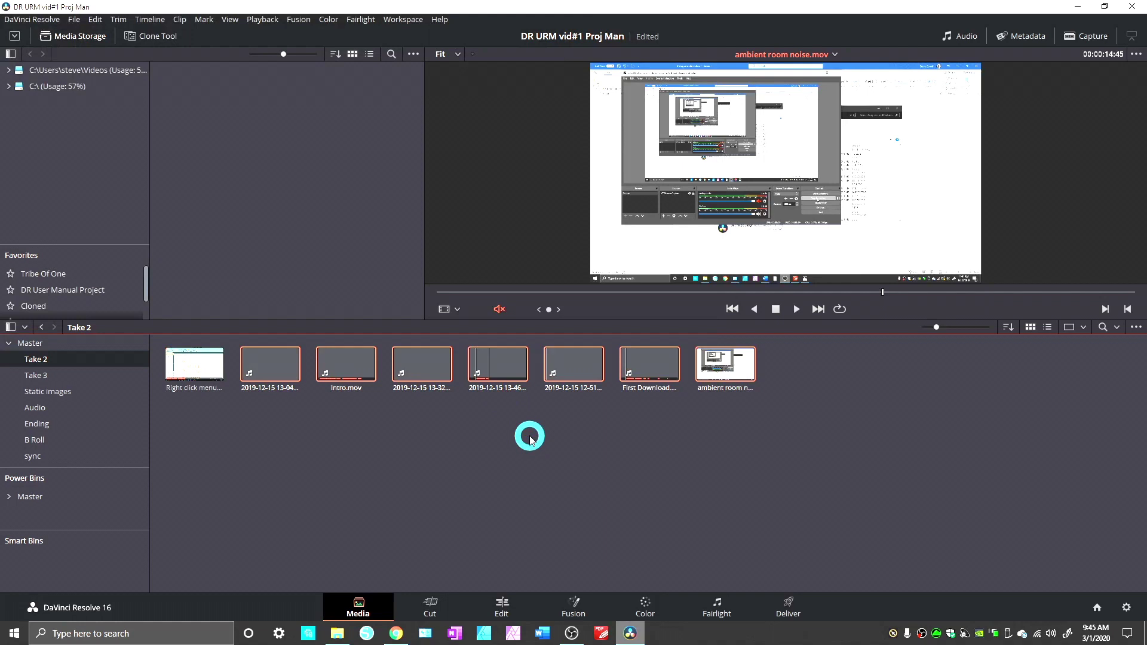
- Check that the 13-32, 13-46, 12-51 and First Download clips now show footage
{"action": "left_click", "coordinate": [422, 361]}
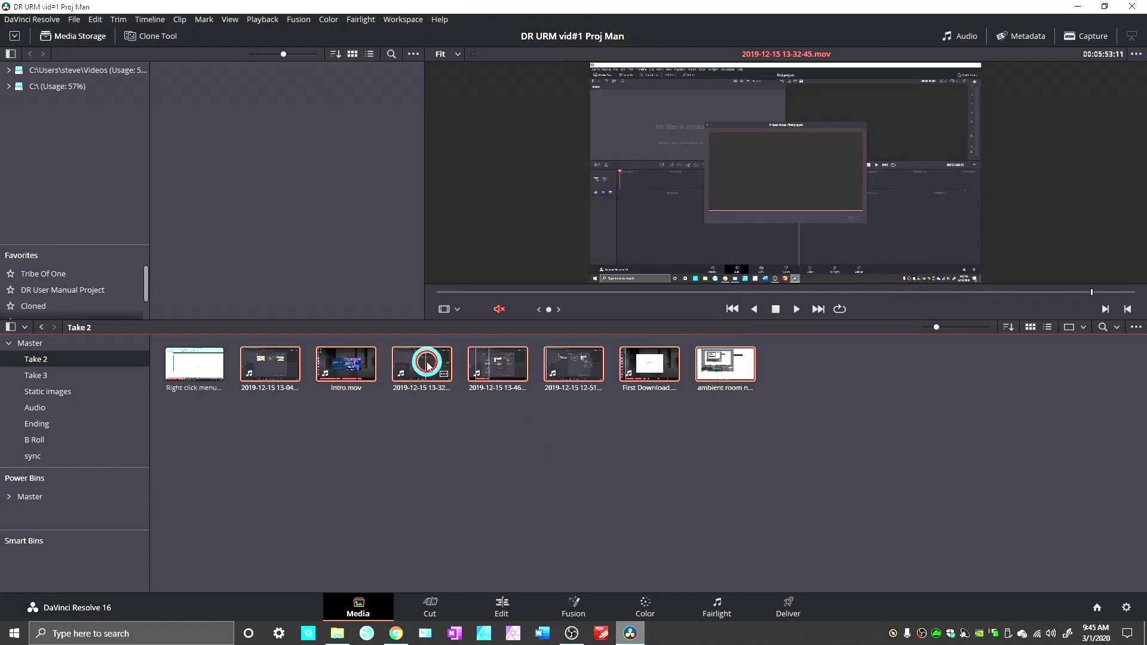
{"action": "left_click", "coordinate": [507, 370]}
{"action": "left_click", "coordinate": [574, 366]}
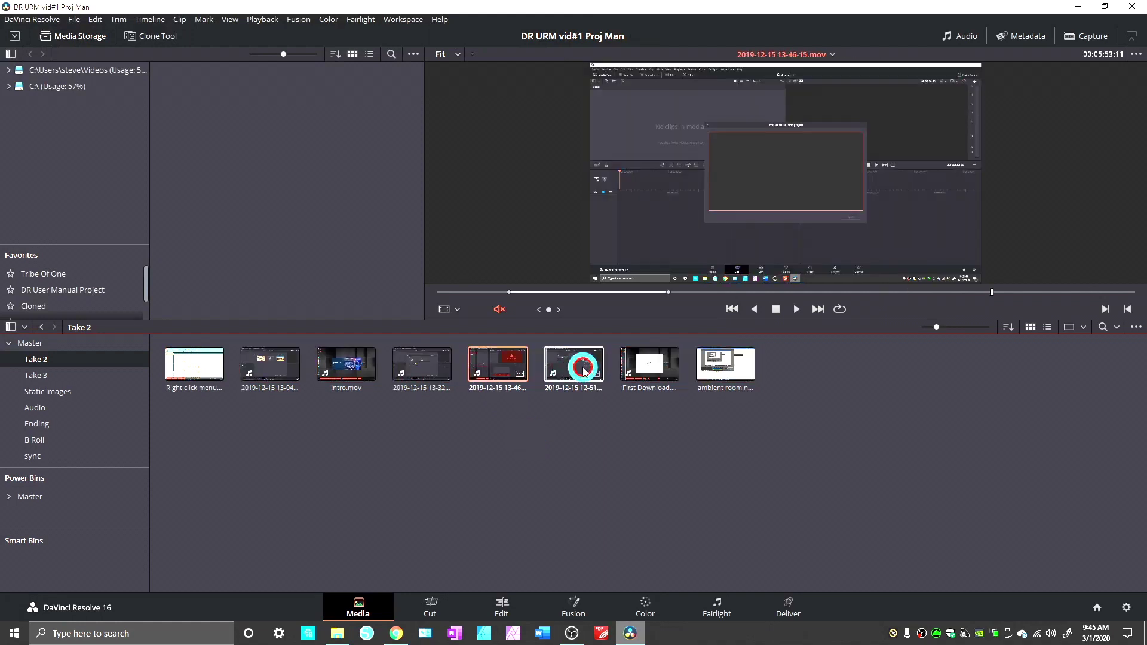
{"action": "left_click", "coordinate": [642, 370]}
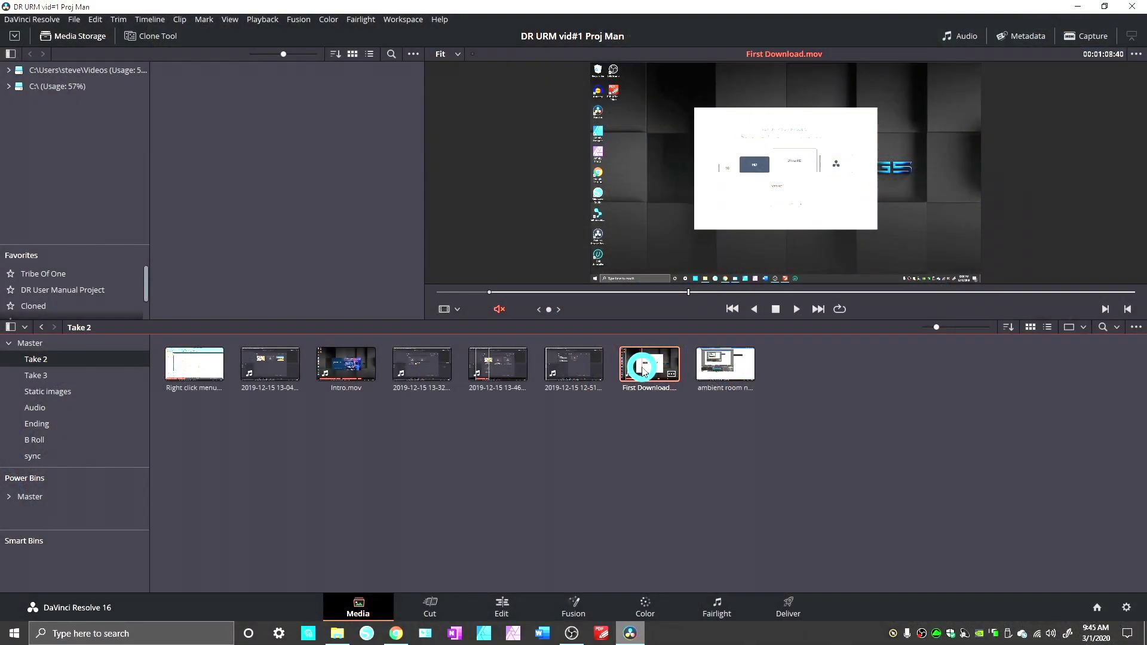
{"action": "left_click", "coordinate": [654, 358]}
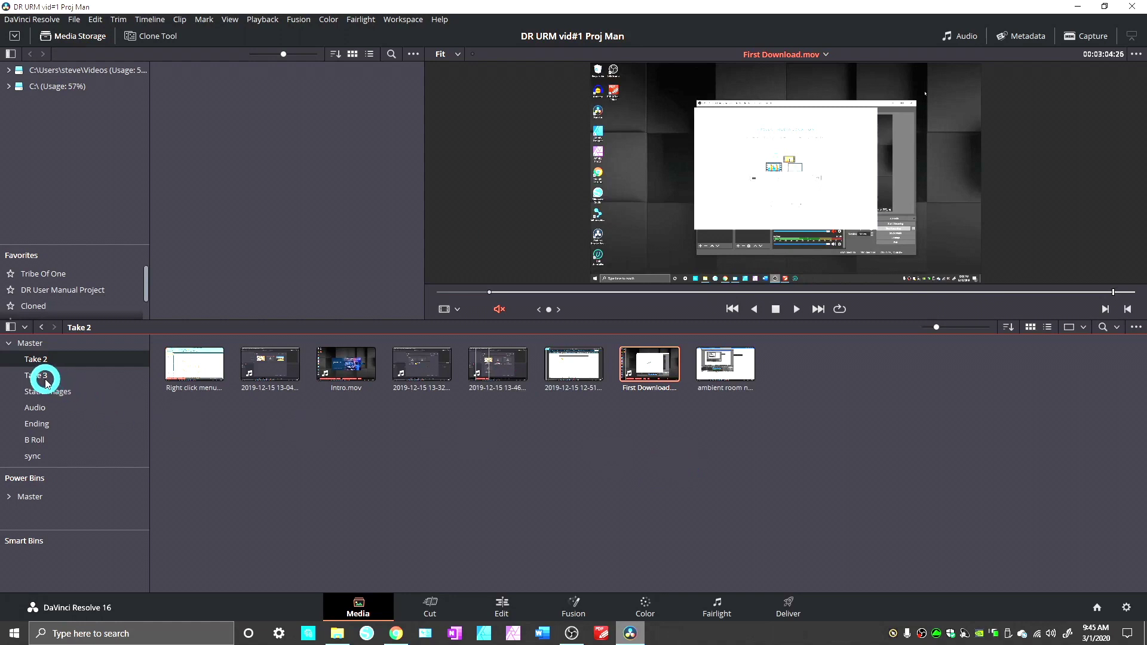
- Look through the Audio, Ending and B Roll bins, ending in the Audio bin
{"action": "left_click", "coordinate": [34, 407]}
{"action": "left_click", "coordinate": [39, 424]}
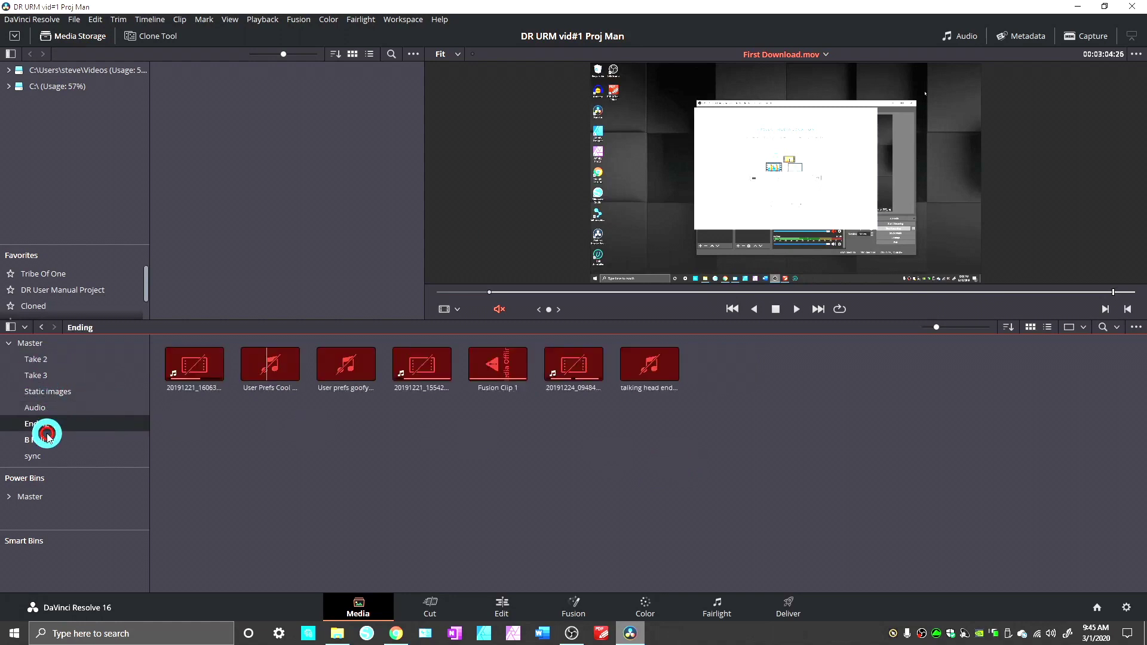
{"action": "left_click", "coordinate": [39, 439]}
{"action": "left_click", "coordinate": [42, 408]}
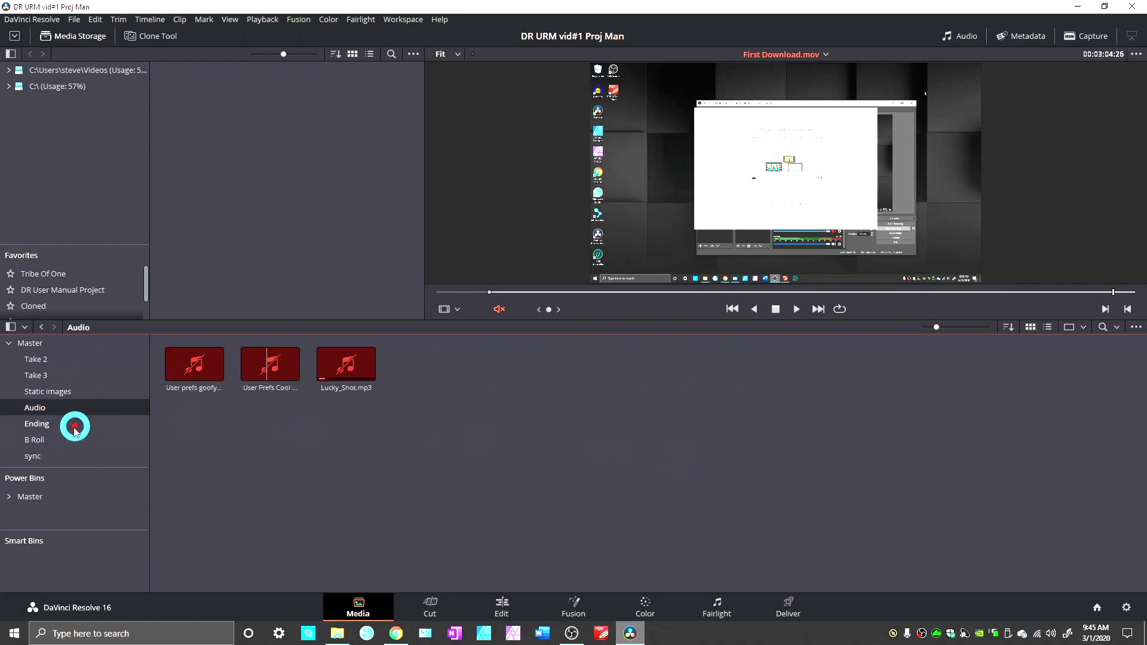
{"action": "left_click", "coordinate": [44, 442]}
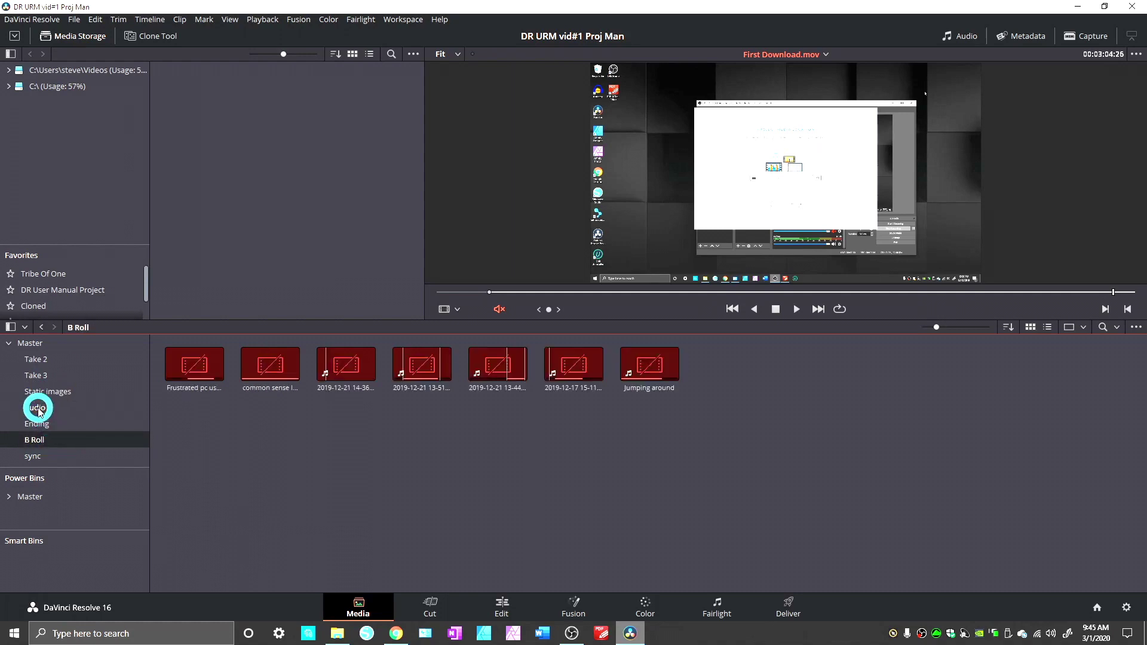
{"action": "left_click", "coordinate": [37, 406]}
- Select the three audio clips and relink them to the Tribe Of One folder
{"action": "left_click_drag", "start_coordinate": [410, 446], "coordinate": [204, 377]}
{"action": "right_click", "coordinate": [204, 367]}
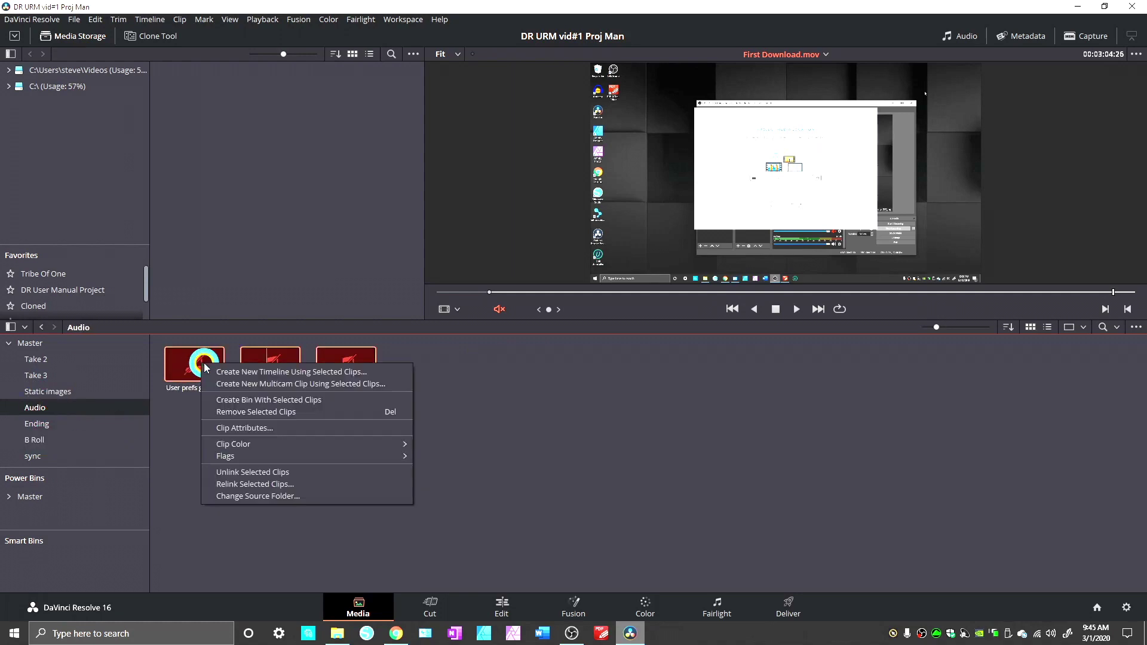
{"action": "left_click", "coordinate": [267, 484]}
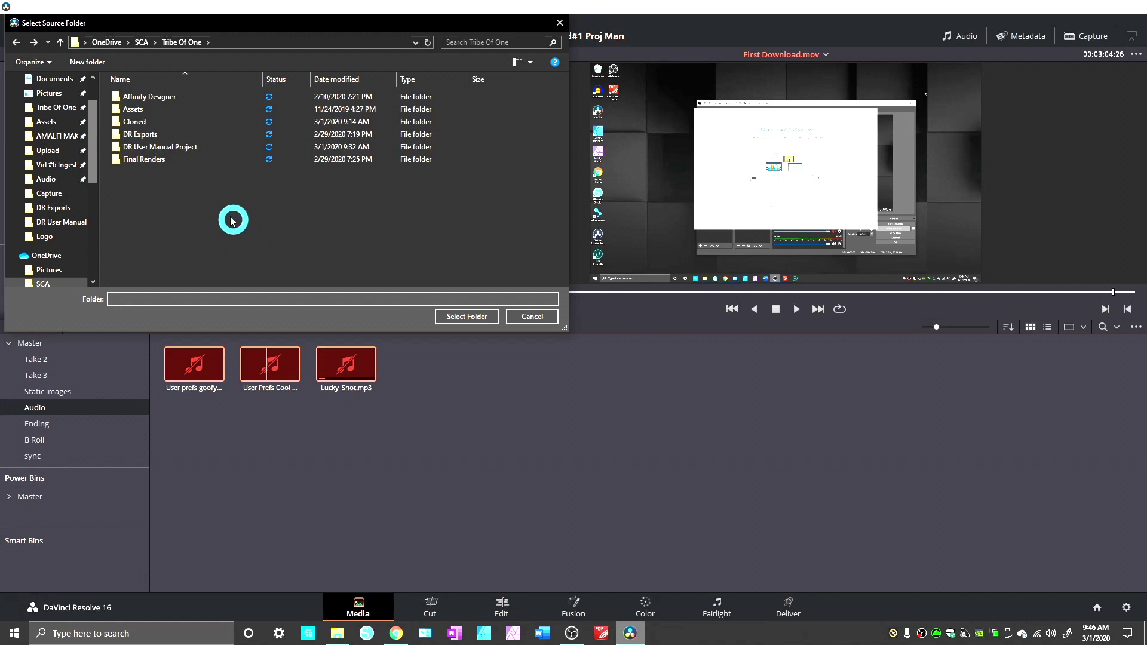
{"action": "left_click", "coordinate": [450, 313]}
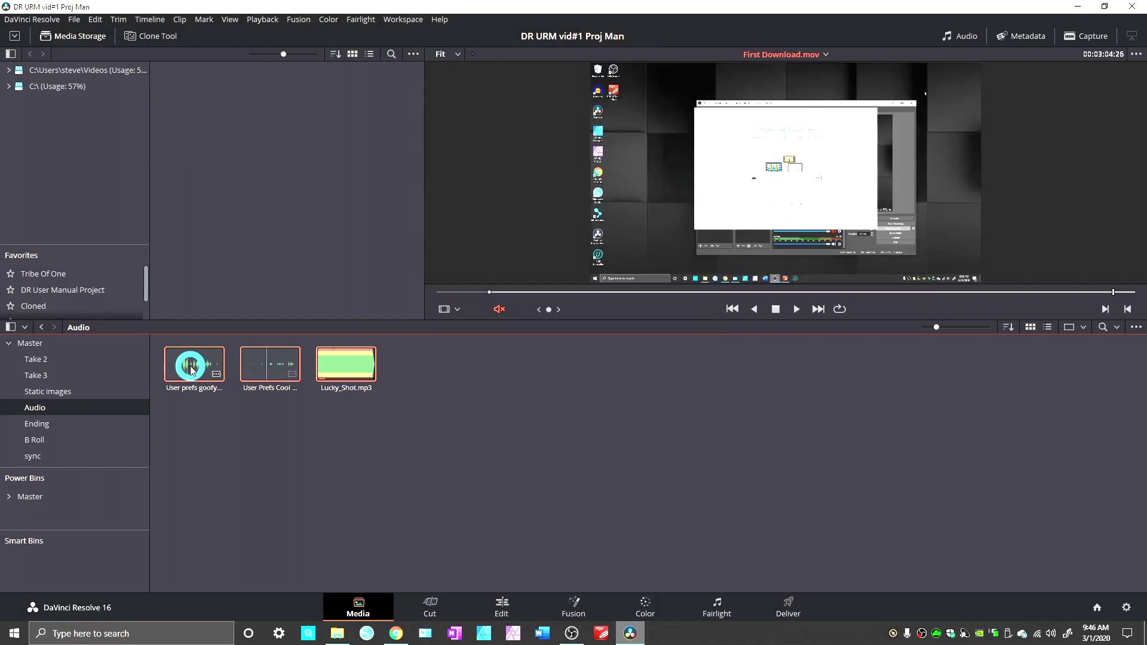
{"action": "left_click", "coordinate": [207, 376]}
{"action": "left_click", "coordinate": [470, 447]}
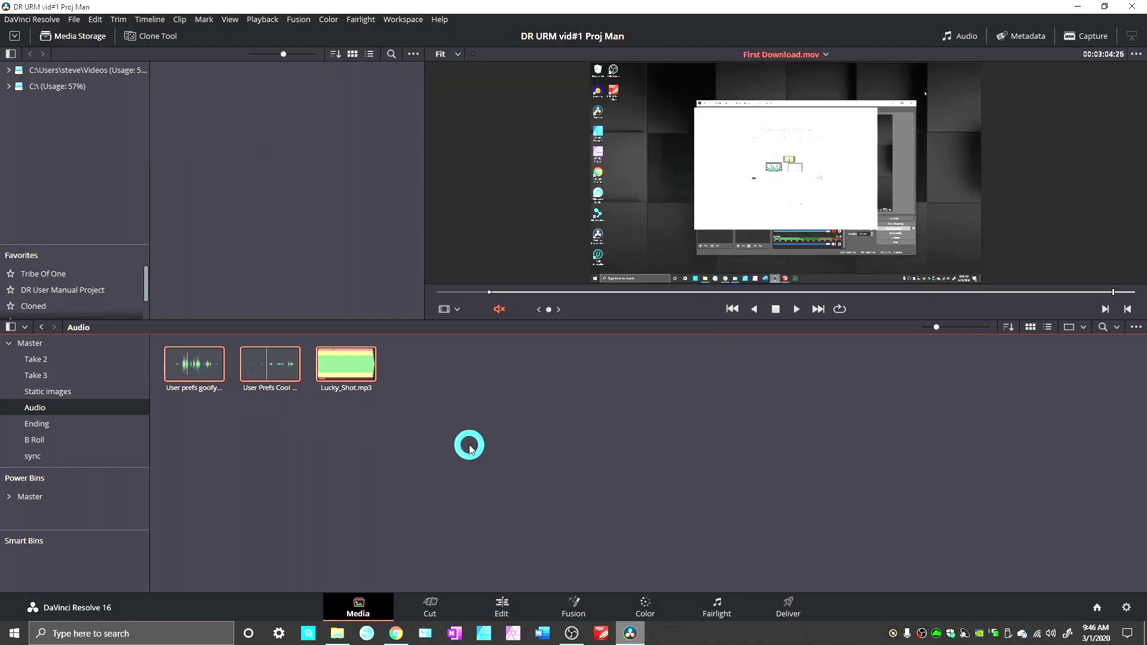